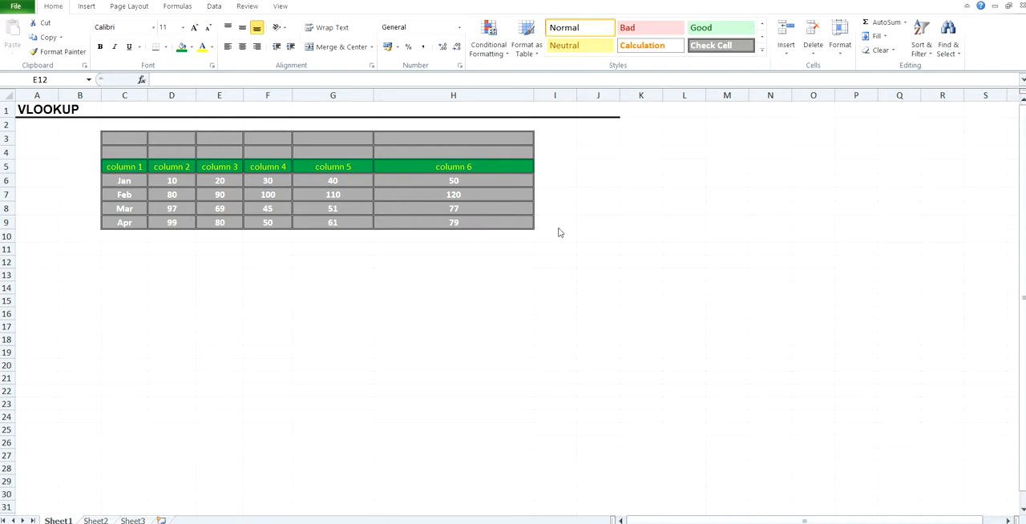
Enter the label "Type a month to look for" in cell F11 below the table
click(309, 248)
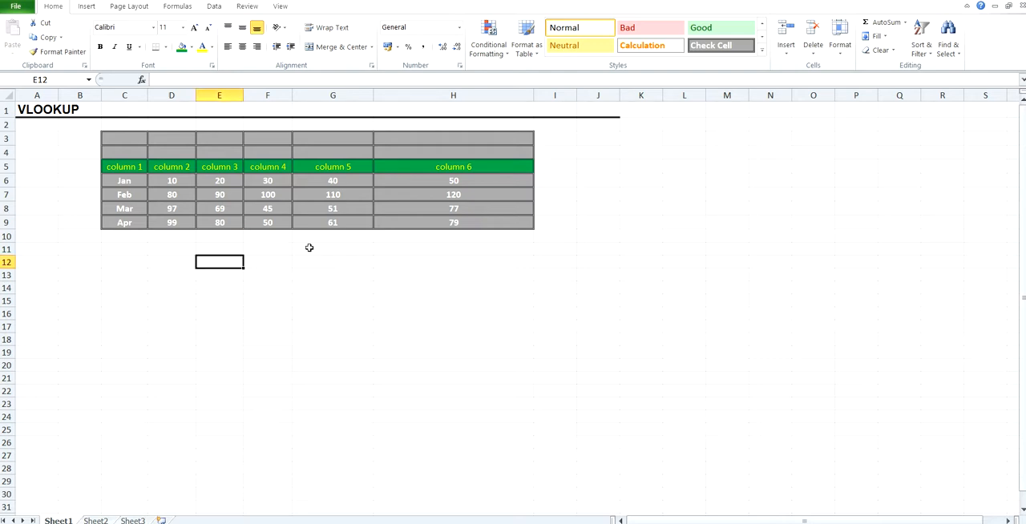
click(269, 248)
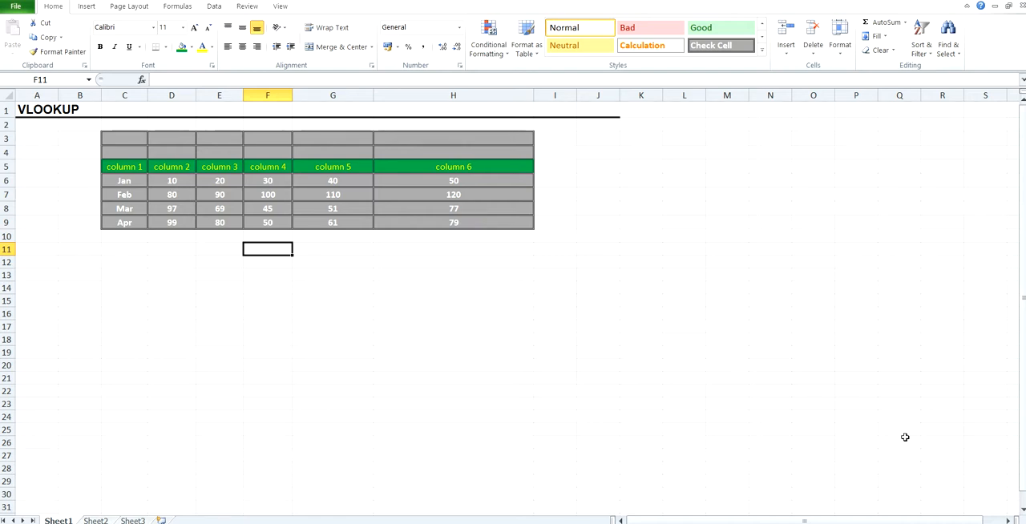
text(Type)
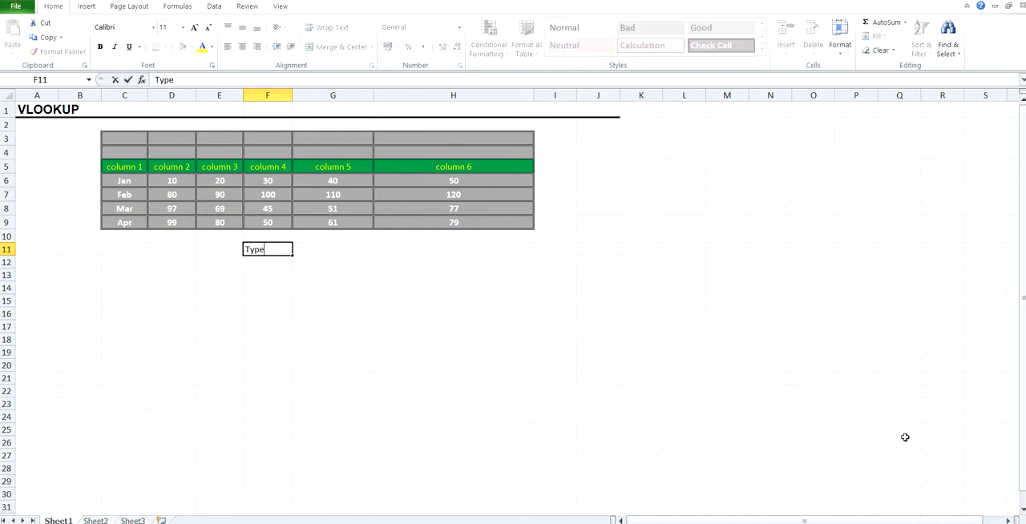
text( a month to look for)
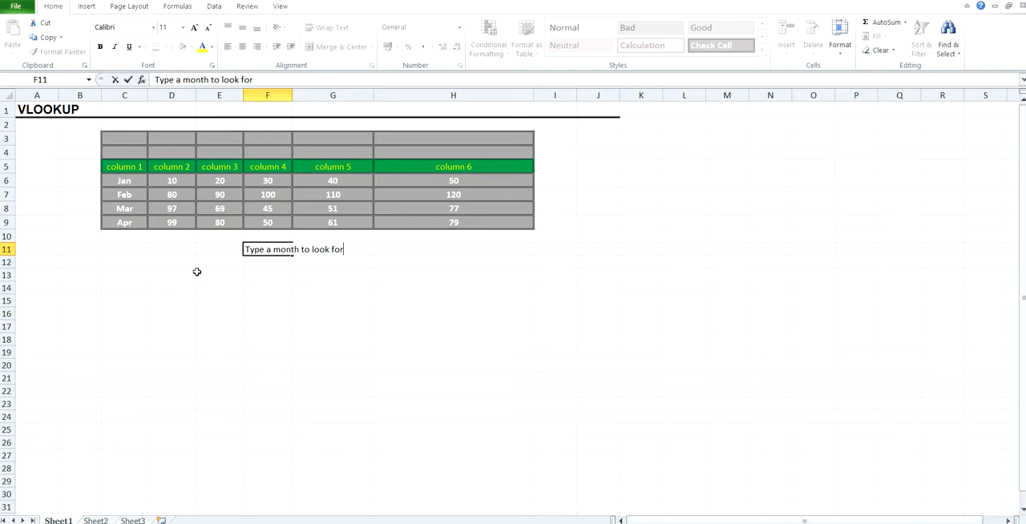
Merge cells C11:F11 holding the month label, without centring the text
drag(148, 251, 263, 250)
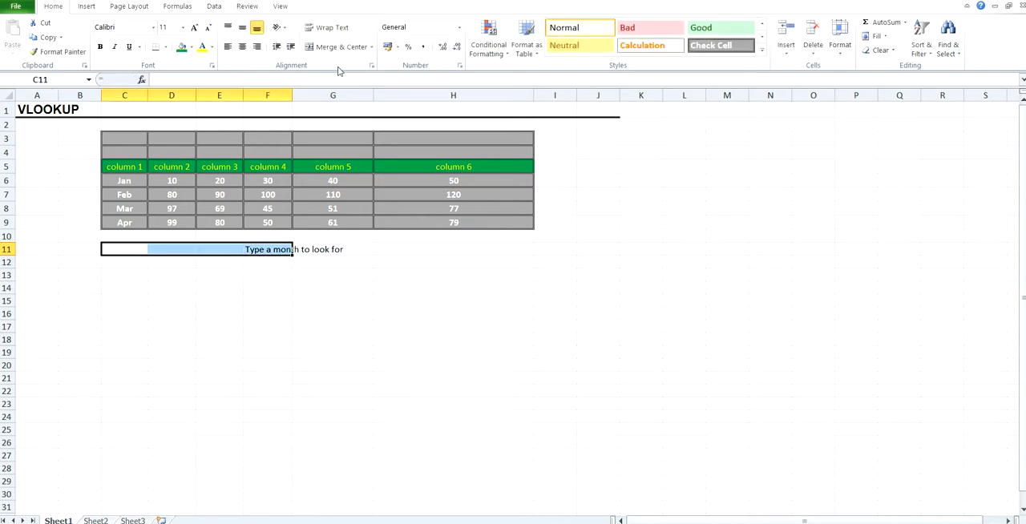
click(371, 47)
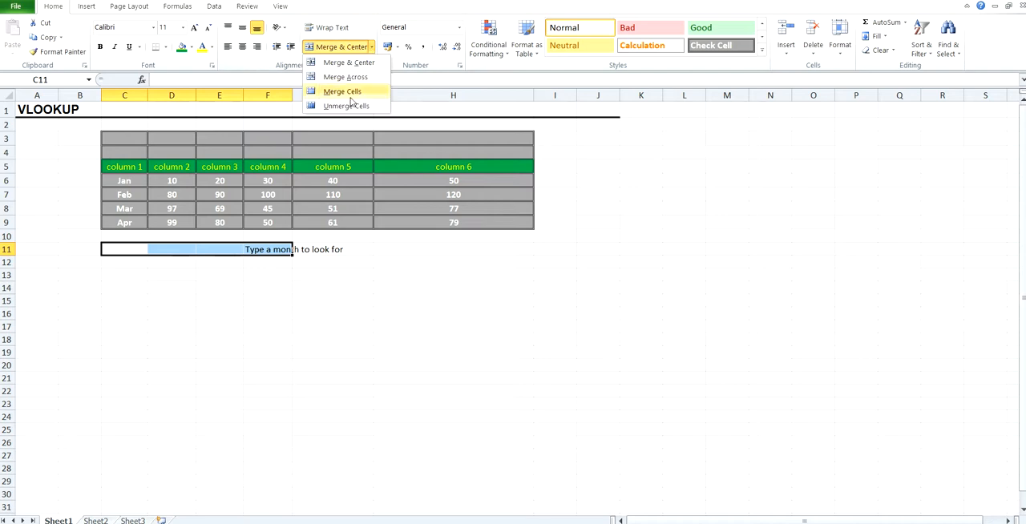
click(346, 91)
Enter Feb as the month to look for in cell G11
click(335, 253)
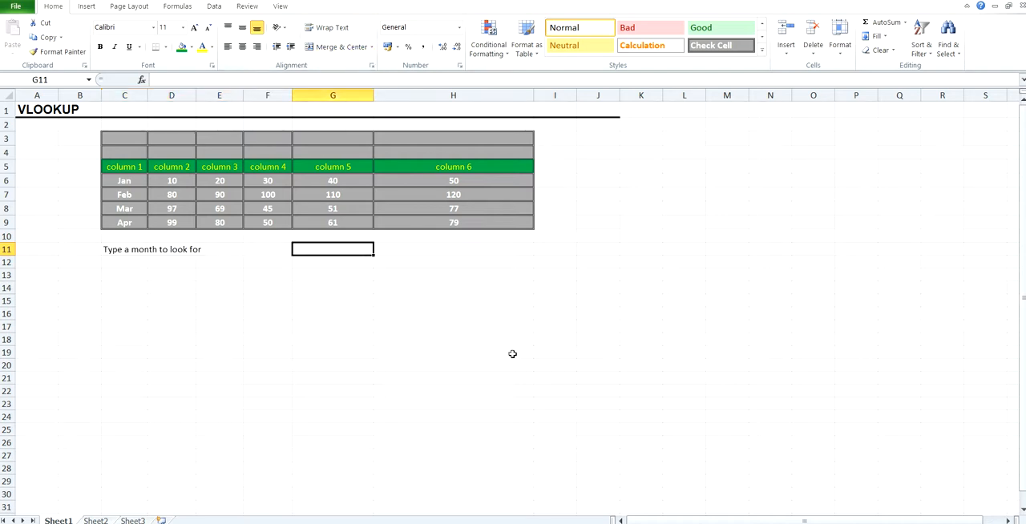
text(F)
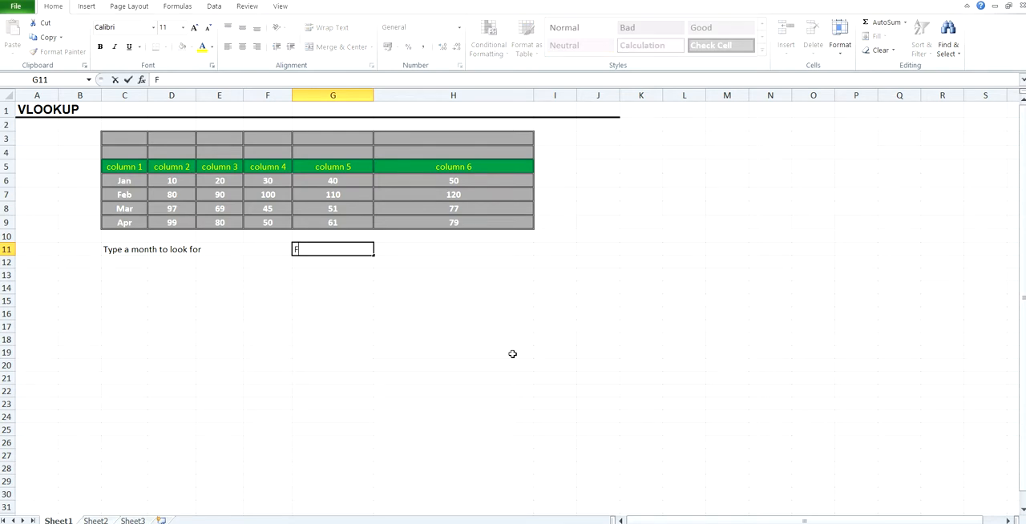
text(eb)
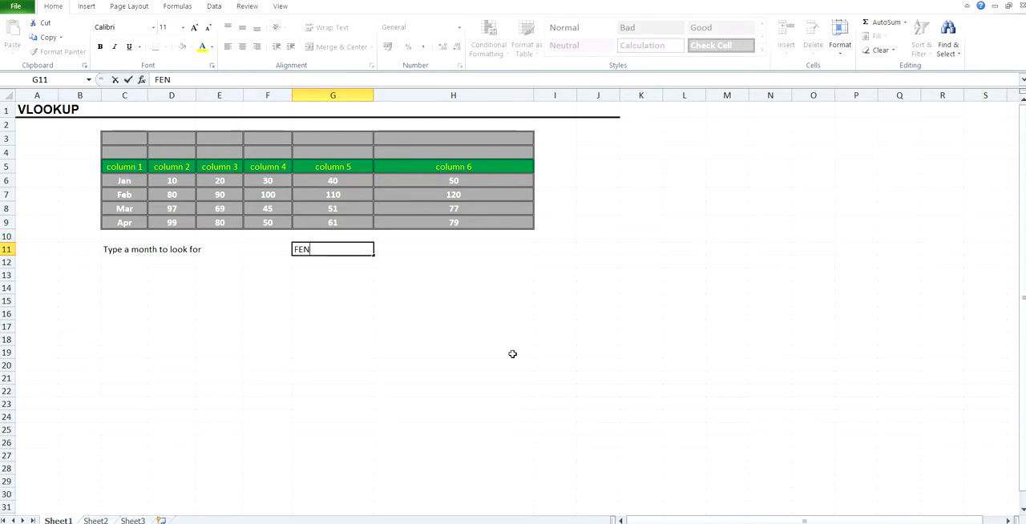
key(BackSpace)
key(BackSpace)
text(EB)
key(BackSpace)
key(BackSpace)
text(eb)
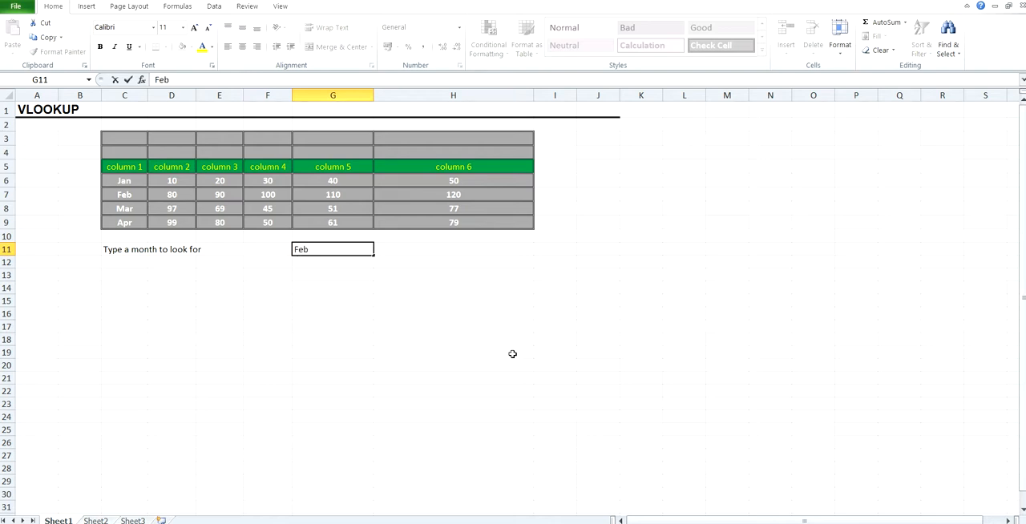
Enter the label "Which column needs to be picked out" in cell F12
click(261, 264)
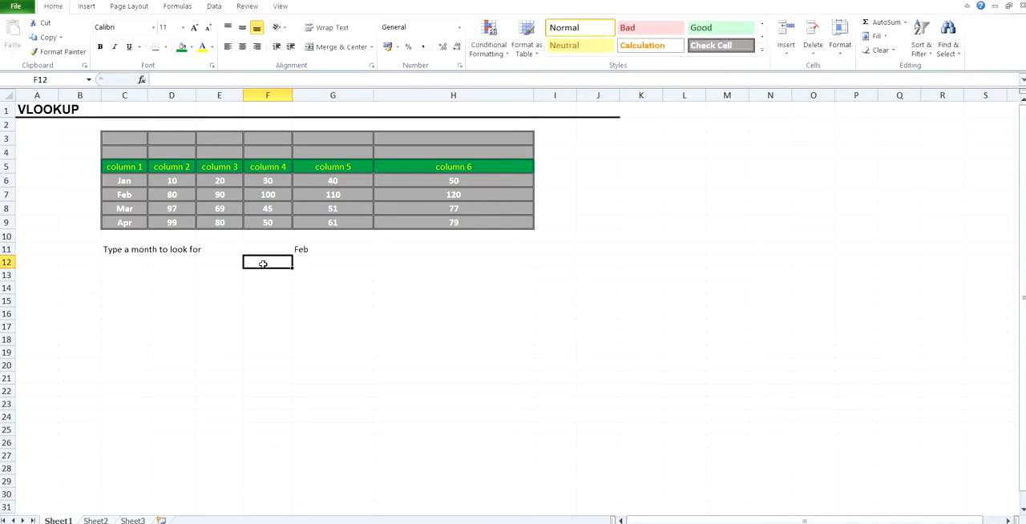
text(W)
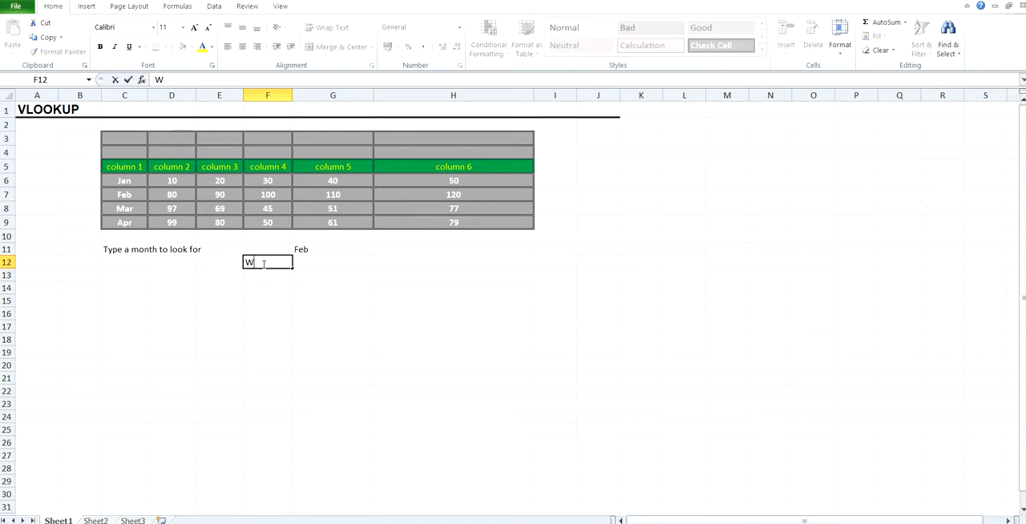
text(hich column)
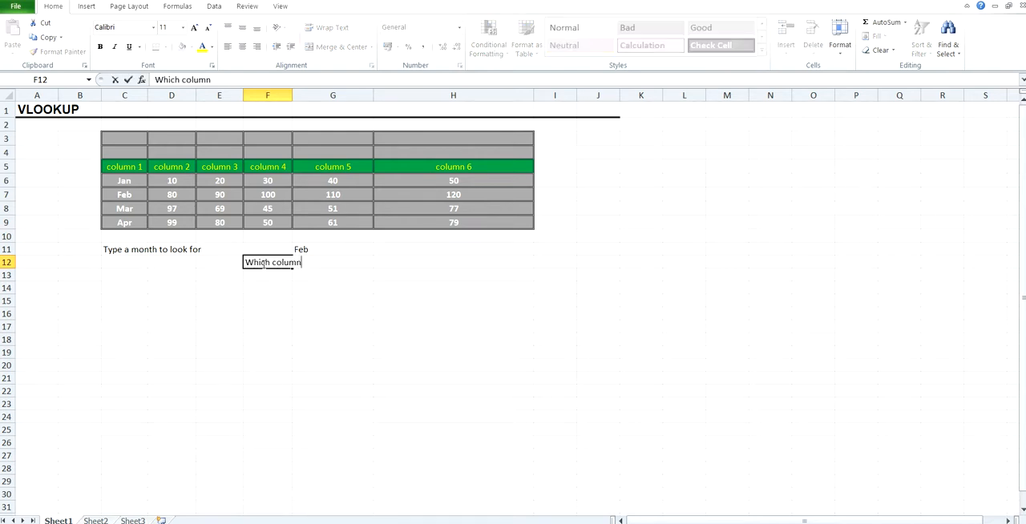
text( needs to be picke)
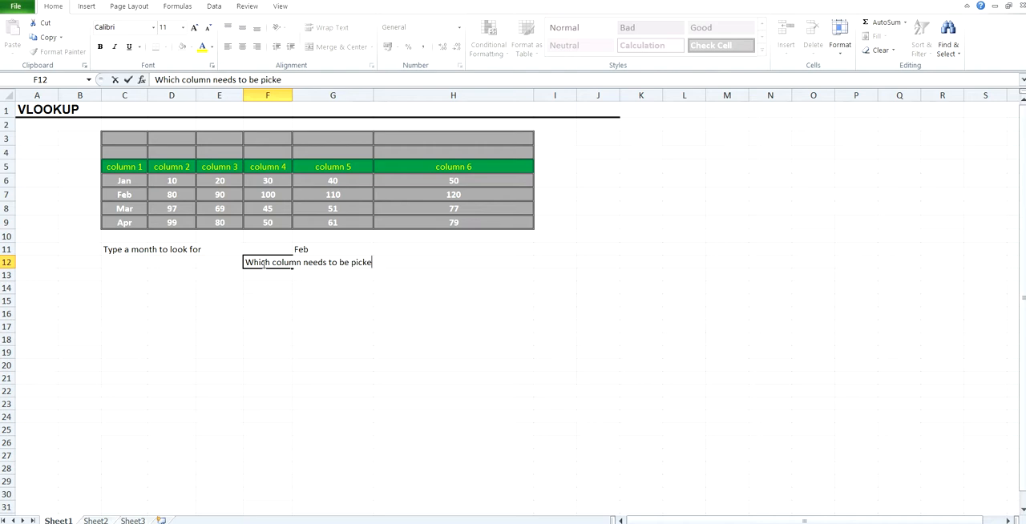
text(d out)
Merge cells C12:F12 without centring the label, and enter 4 as the column number in G12
click(126, 267)
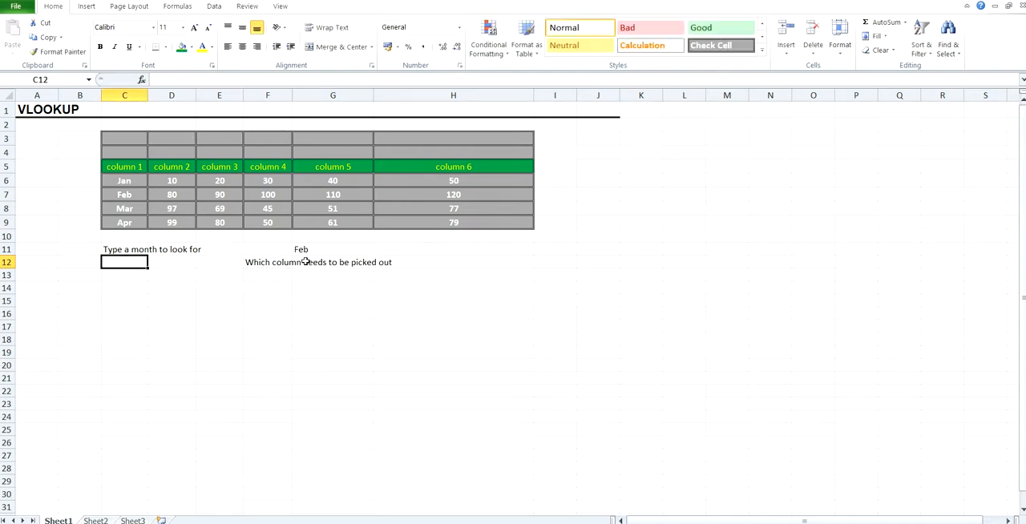
shift+click(281, 268)
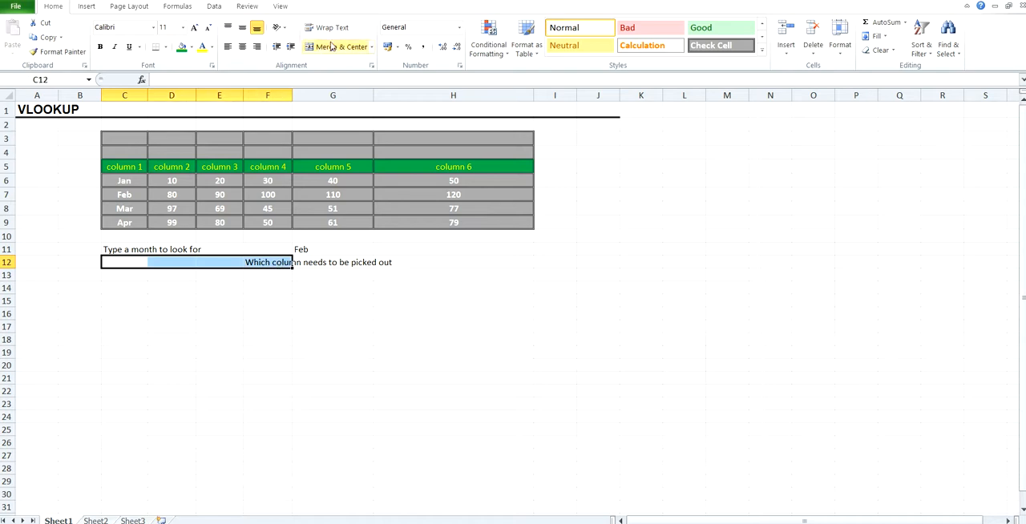
click(371, 46)
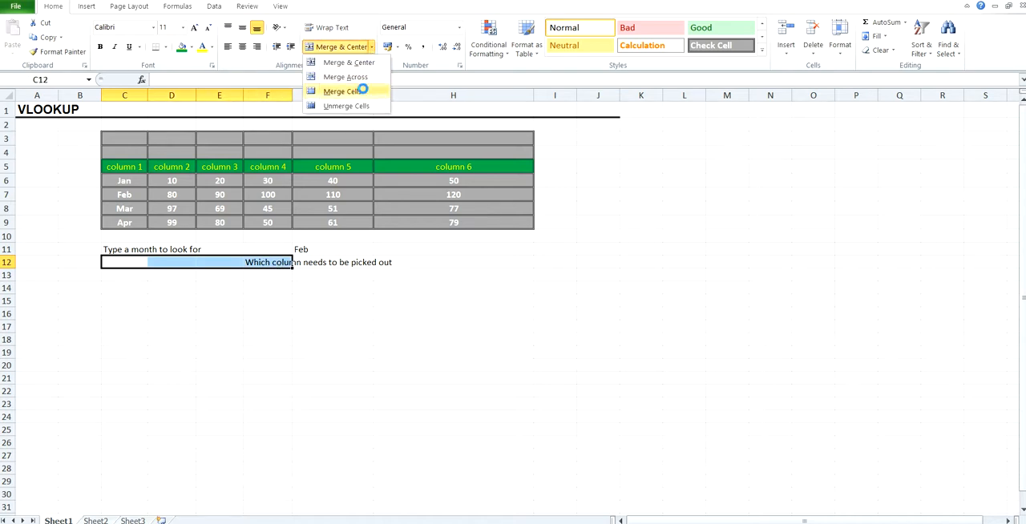
click(362, 90)
click(318, 267)
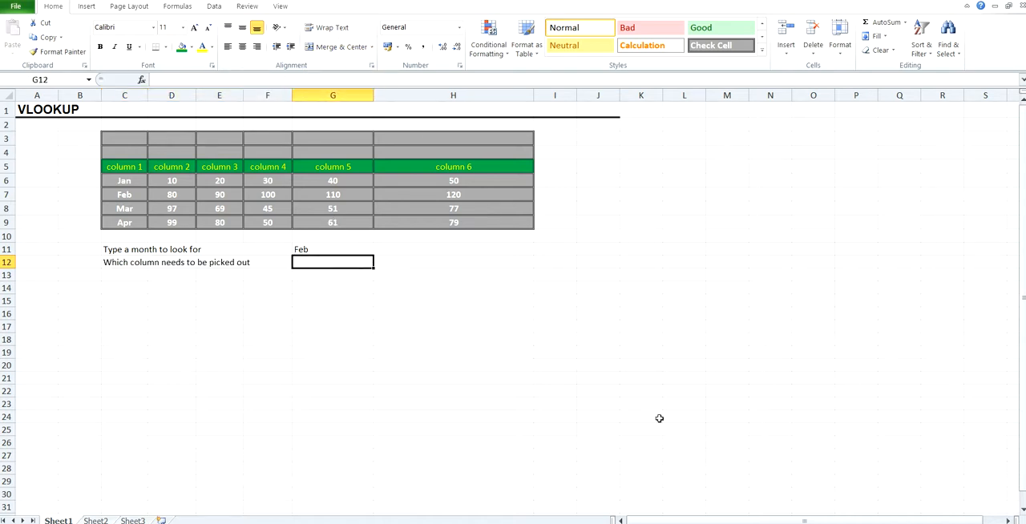
text(4)
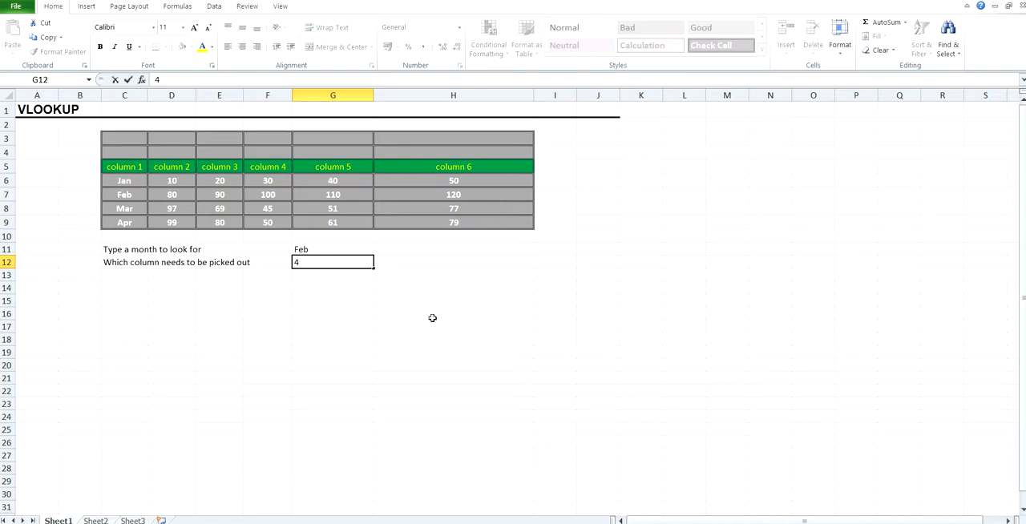
Enter the label "The result is:" in cell F14
click(263, 288)
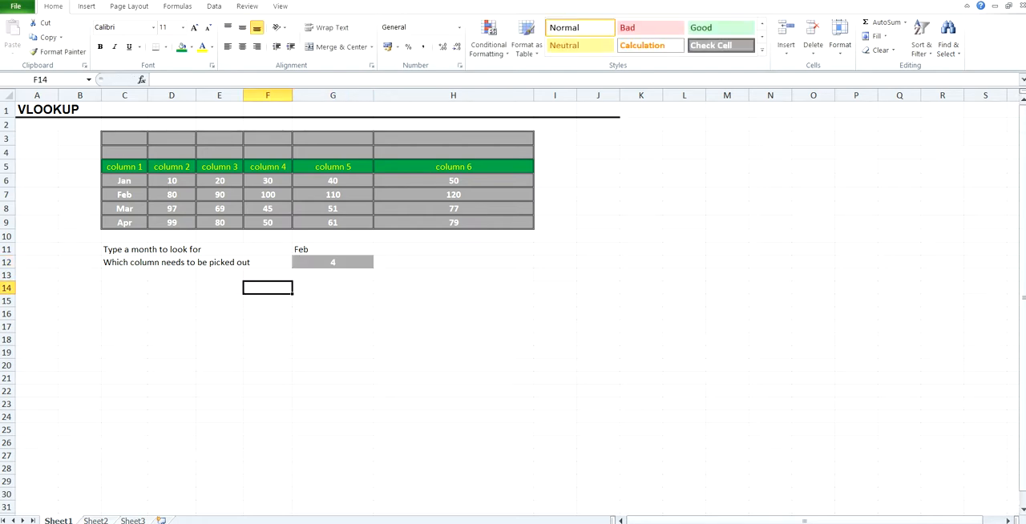
text(T)
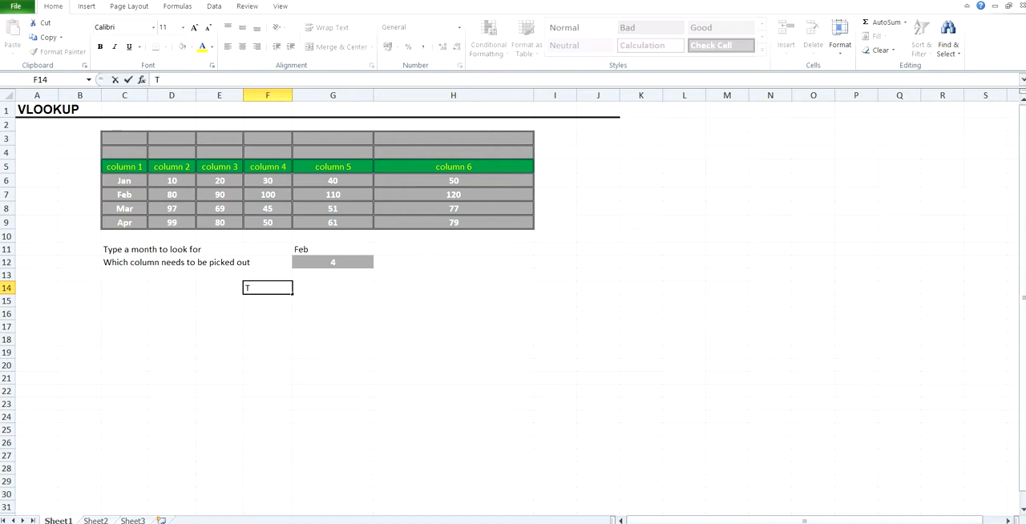
text(he result is:)
key(Return)
Start a VLOOKUP formula in G14 with G11 as the lookup value and C6:H9 as the table array
click(332, 292)
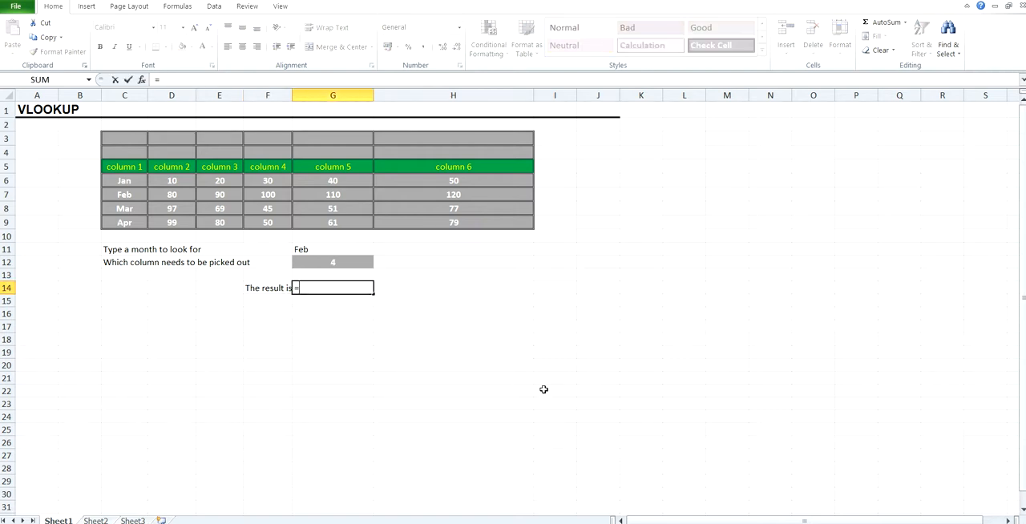
text(=V)
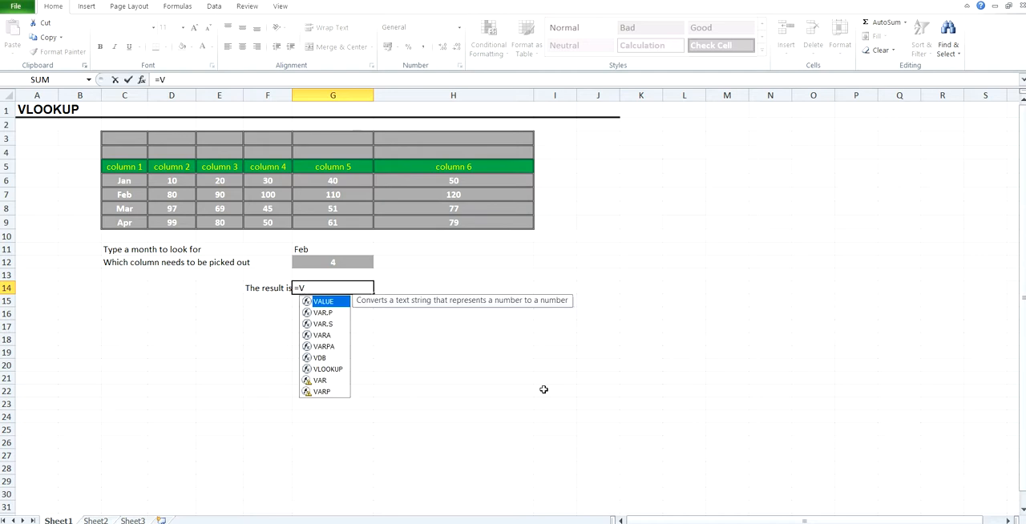
text(L)
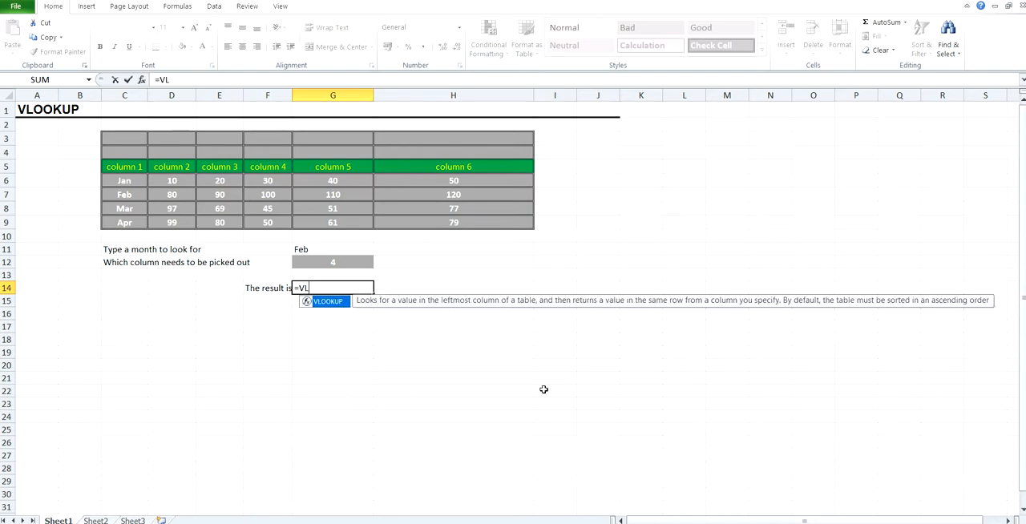
key(Tab)
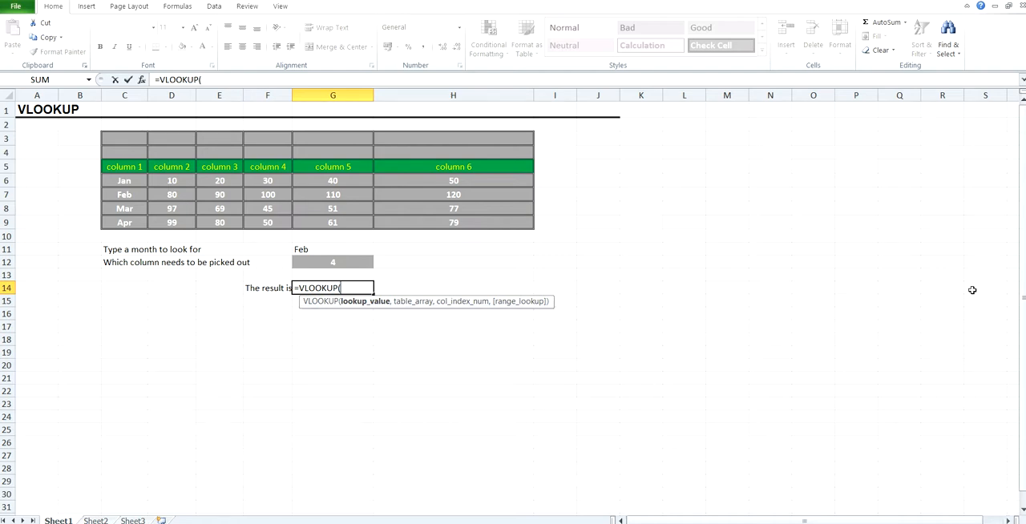
click(310, 251)
text(,)
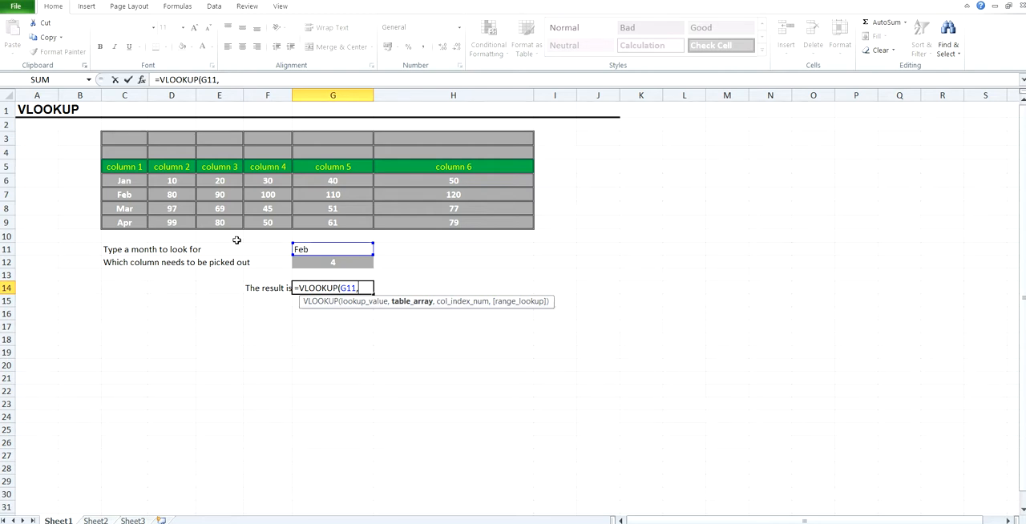
click(109, 177)
drag(467, 230, 473, 222)
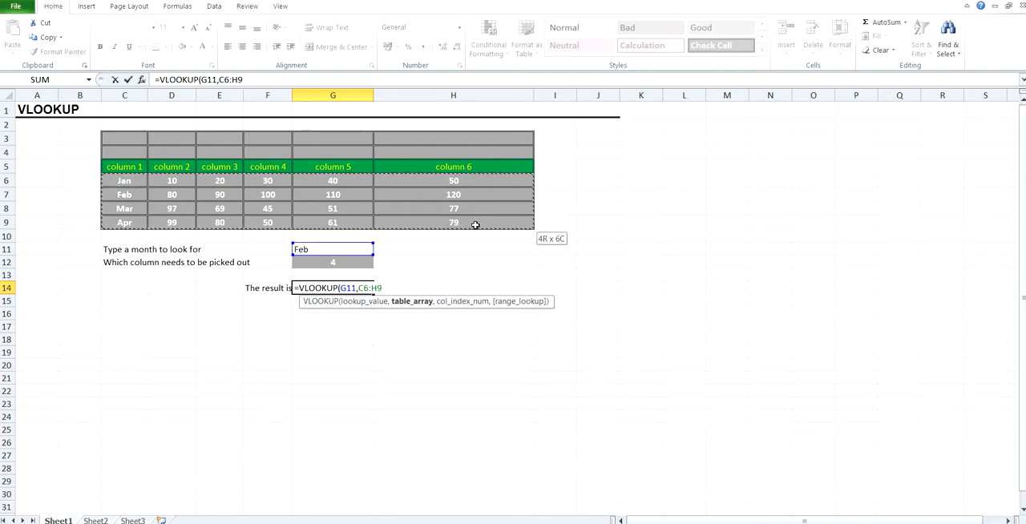
Complete the VLOOKUP formula in G14 with G12 as the column index and FALSE for an exact match
text(,)
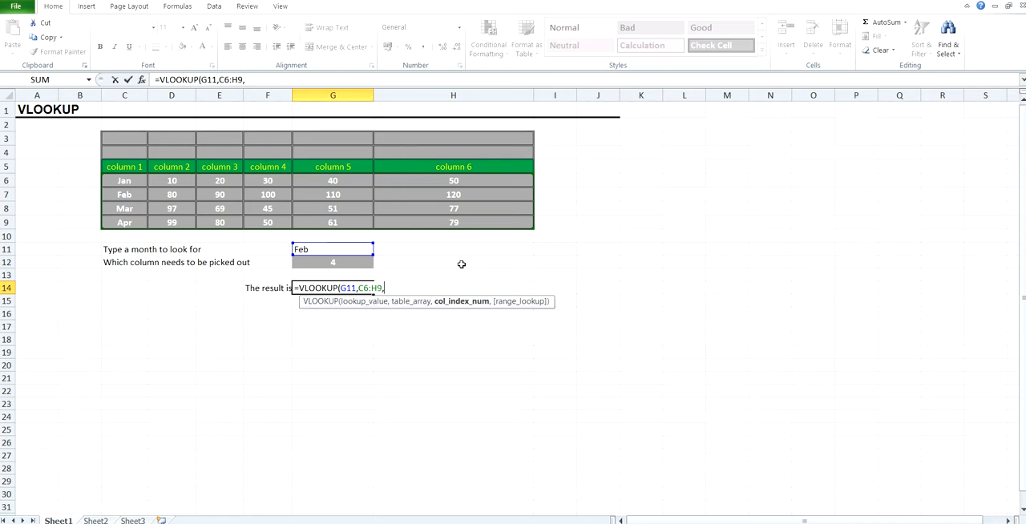
click(325, 264)
text(,)
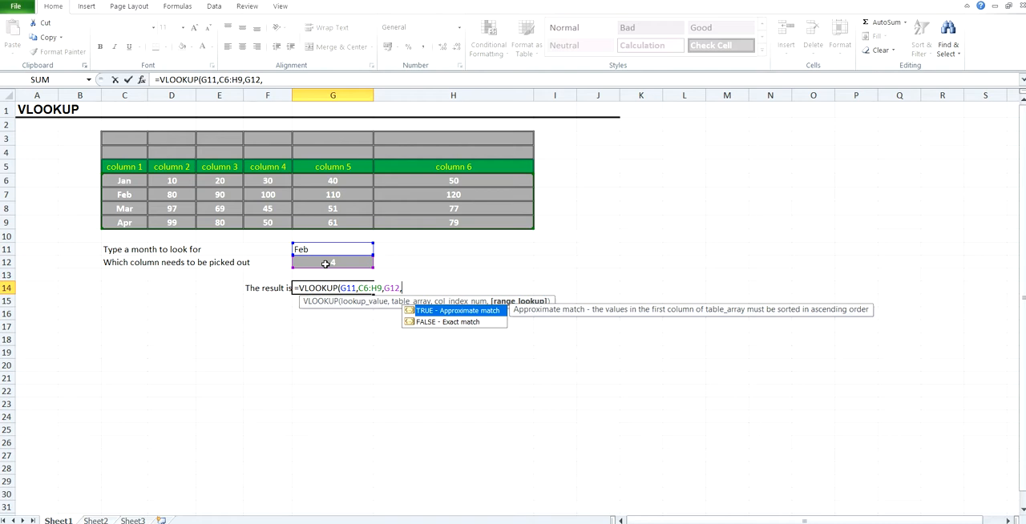
key(Down)
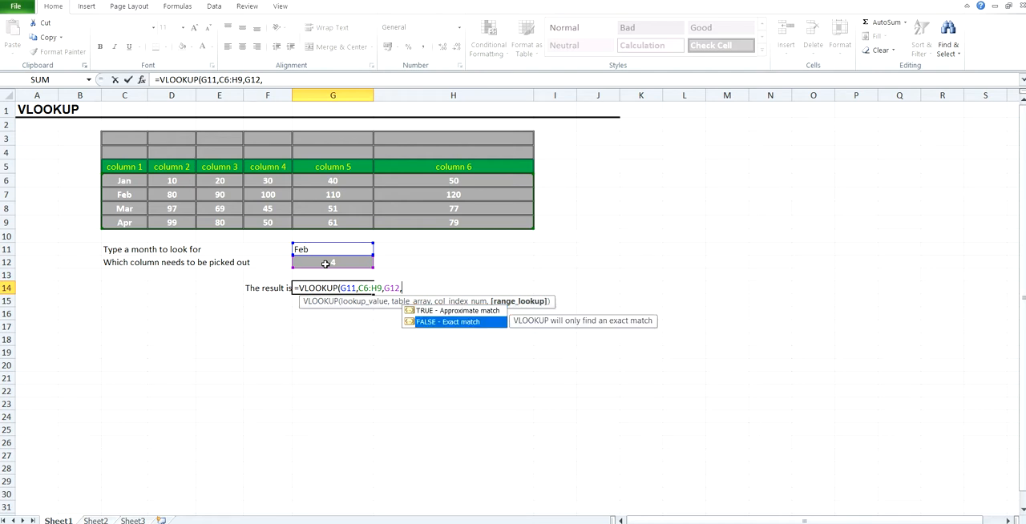
key(Tab)
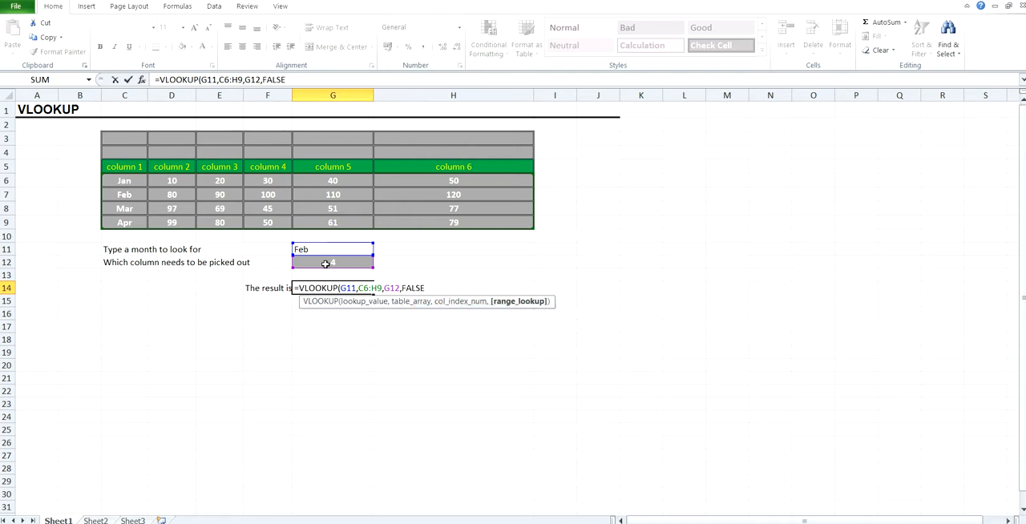
text())
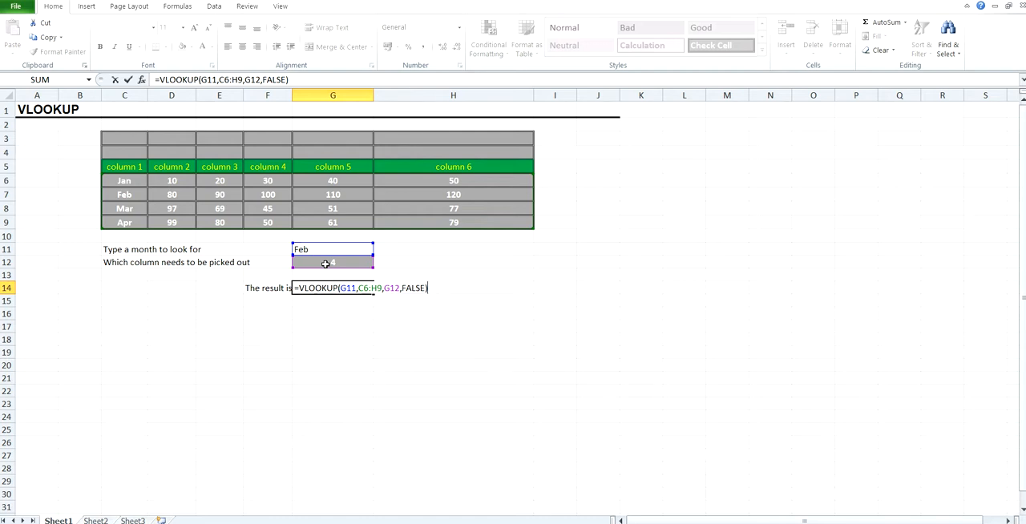
key(Return)
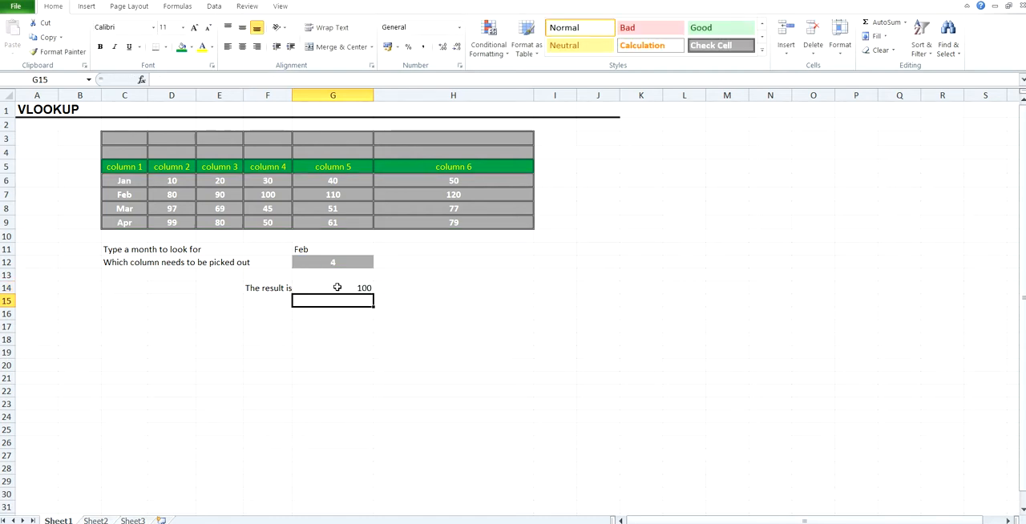
Check the VLOOKUP result in G14 against the table value in F7 and the column number in G12
click(340, 288)
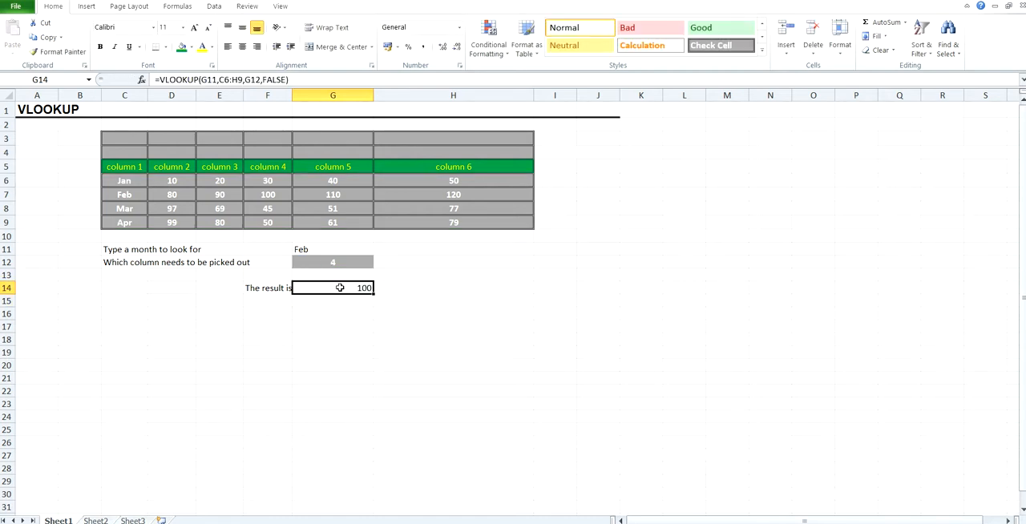
click(262, 194)
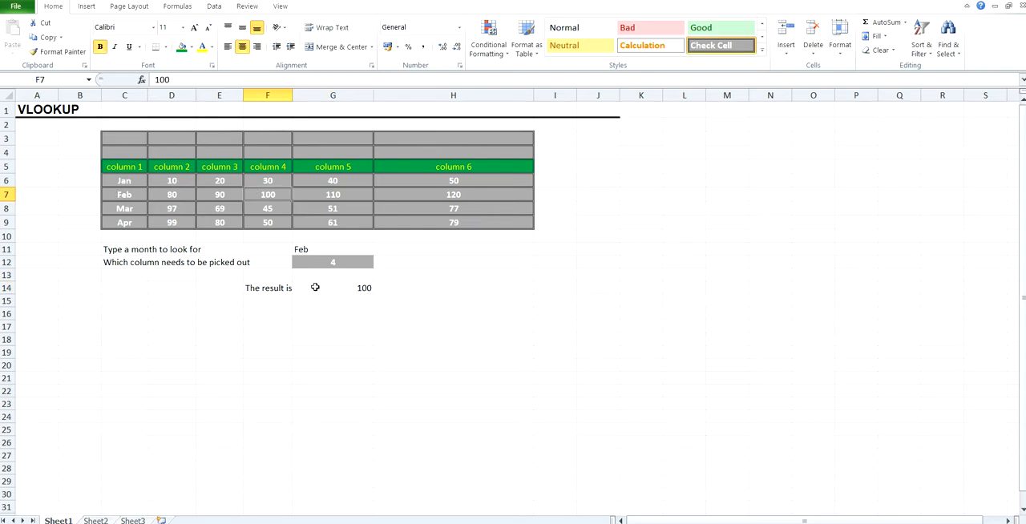
click(333, 263)
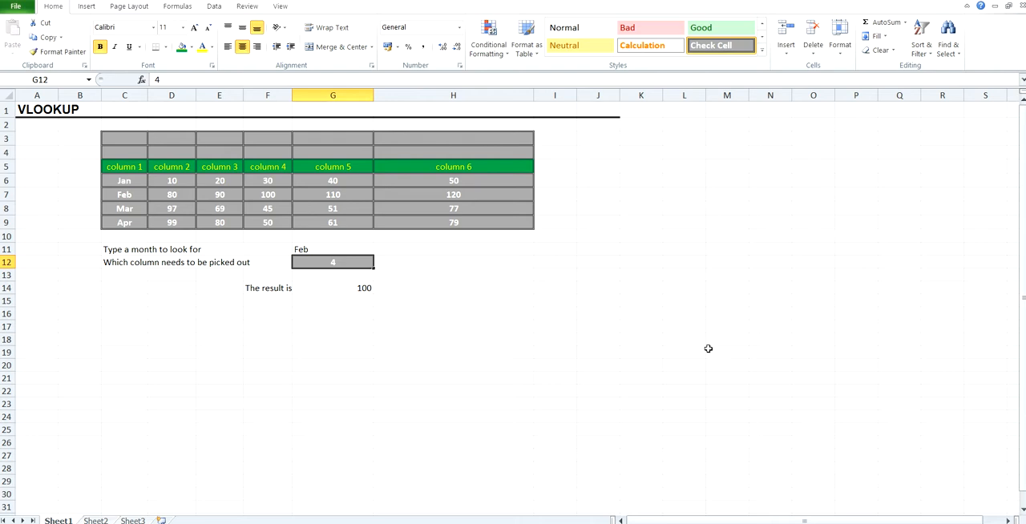
Set the column number in G12 to 3 and check the VLOOKUP result in G14 against table cell E7
text(3)
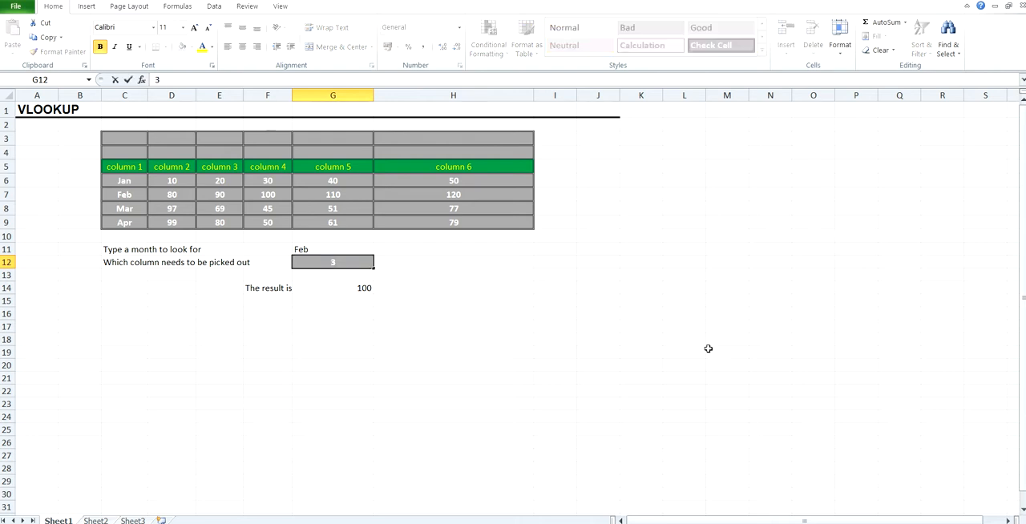
key(Return)
click(357, 288)
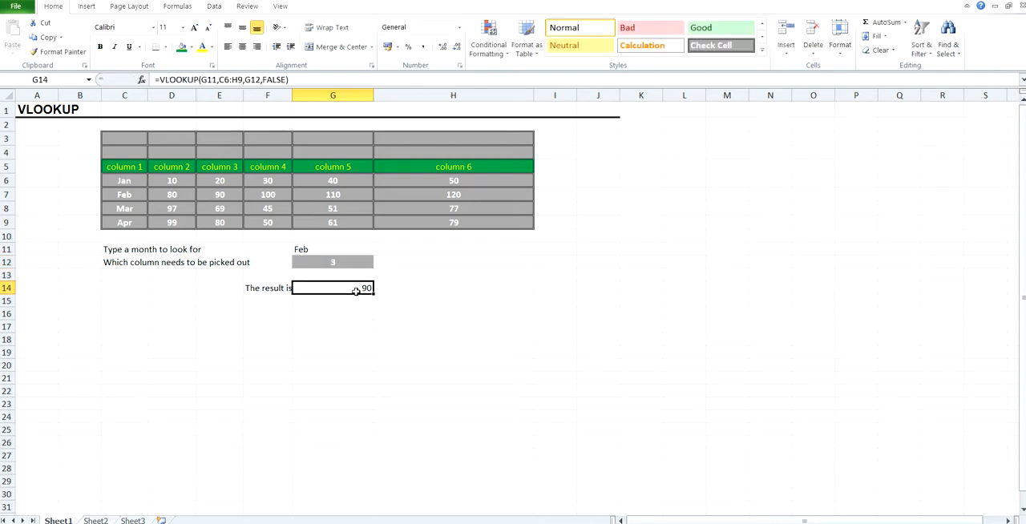
click(217, 194)
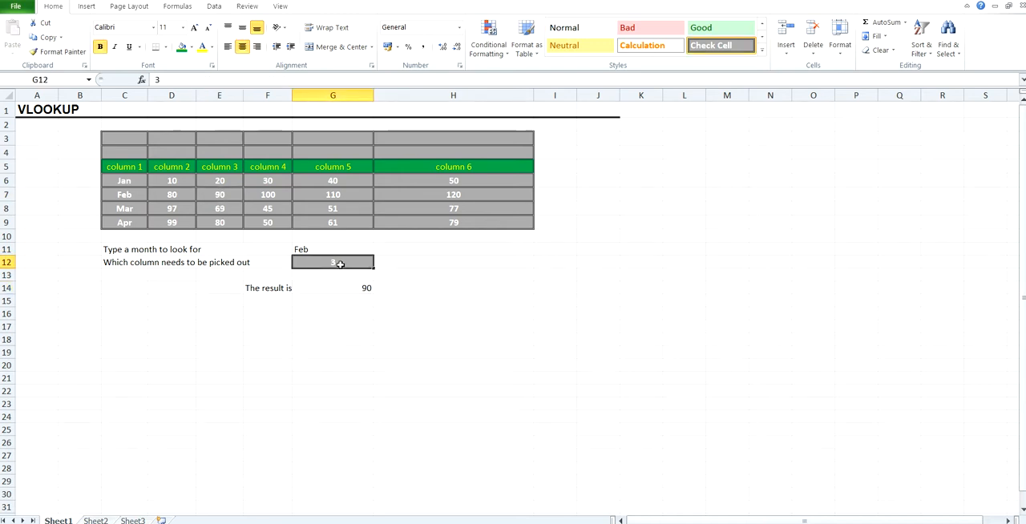
Set the column number in G12 to 2 and compare the VLOOKUP result in G14 with table cell D7
text(2)
key(Return)
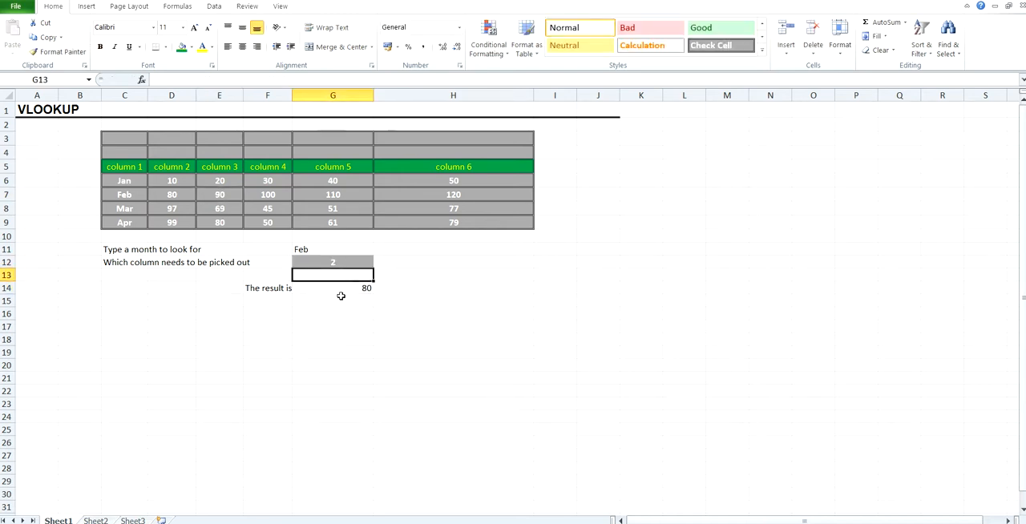
click(353, 289)
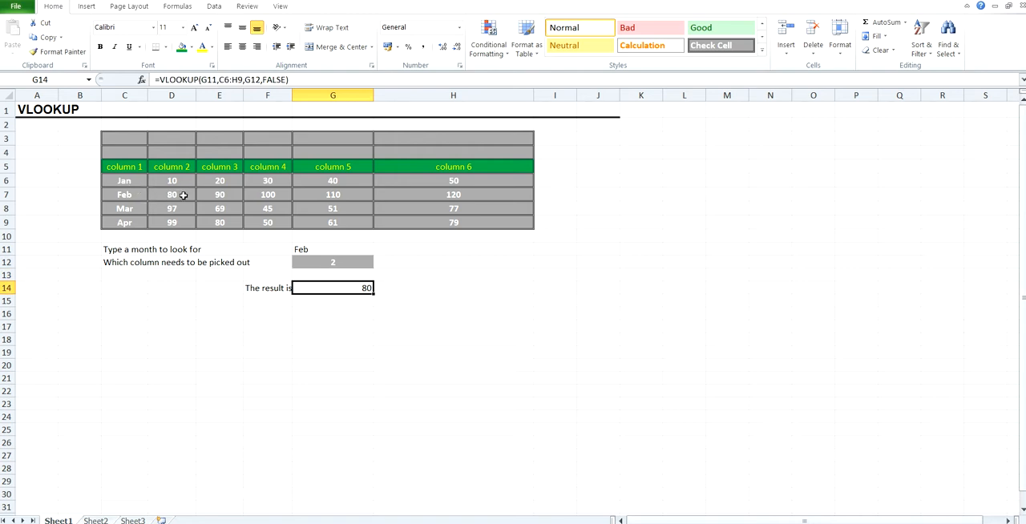
click(181, 196)
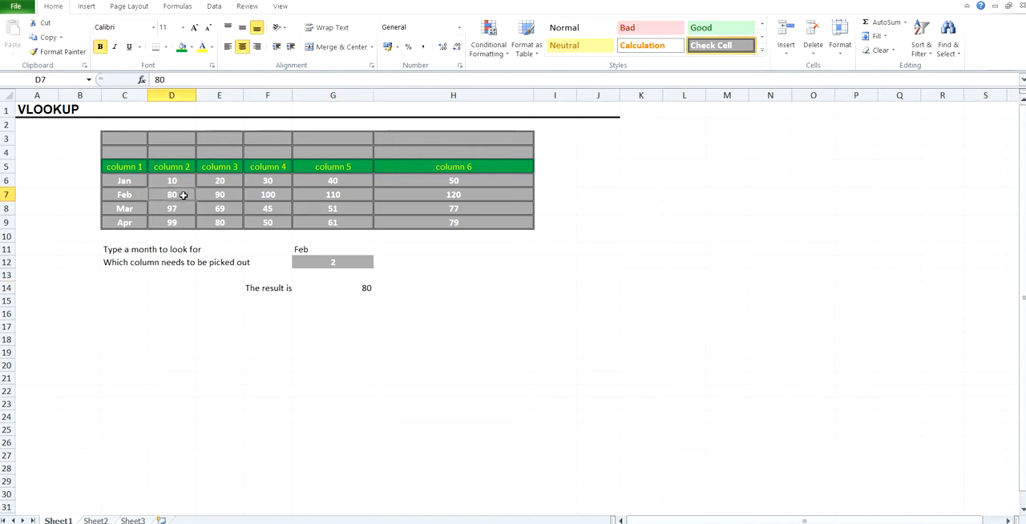
Fill the lookup input and result block C11:G14 with a light grey theme colour
click(108, 249)
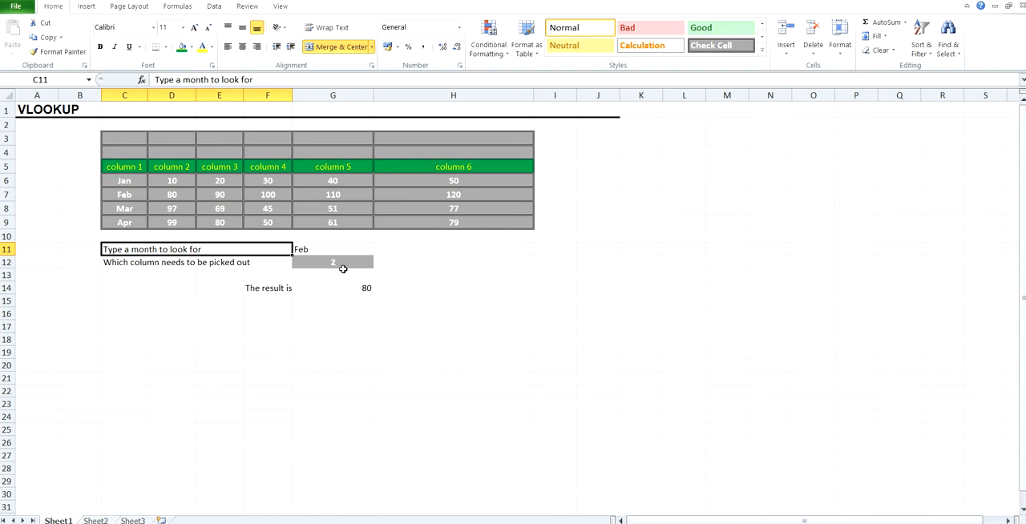
scroll(965, 426, down, 3)
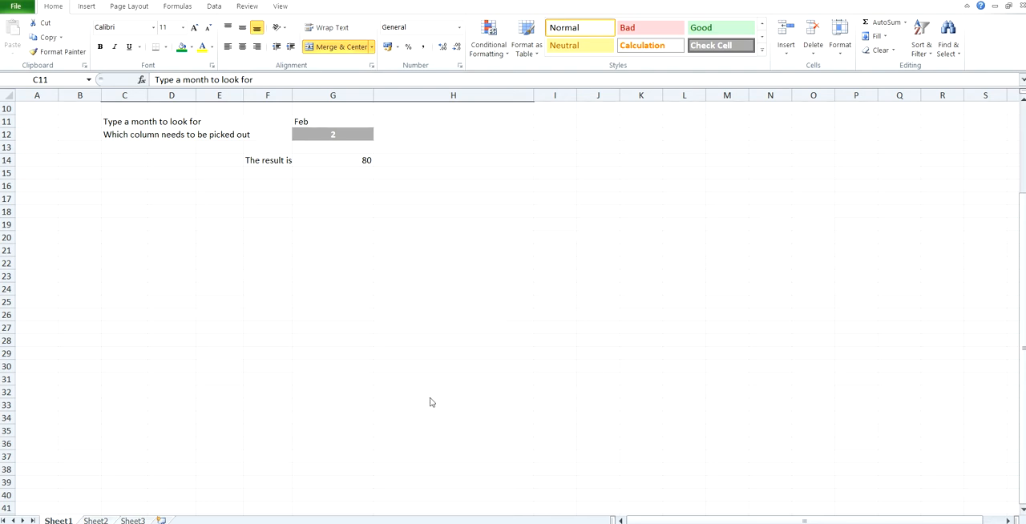
scroll(303, 220, up, 3)
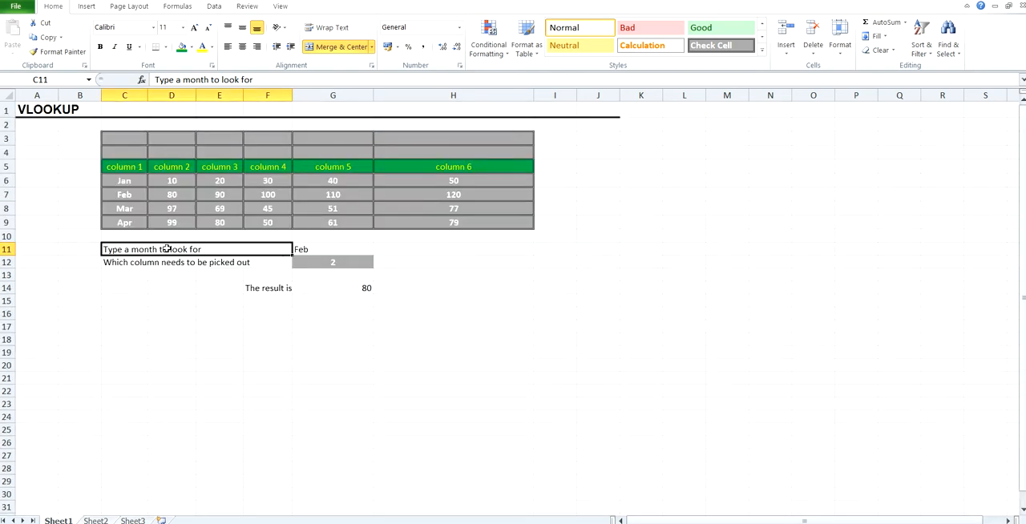
shift+click(363, 290)
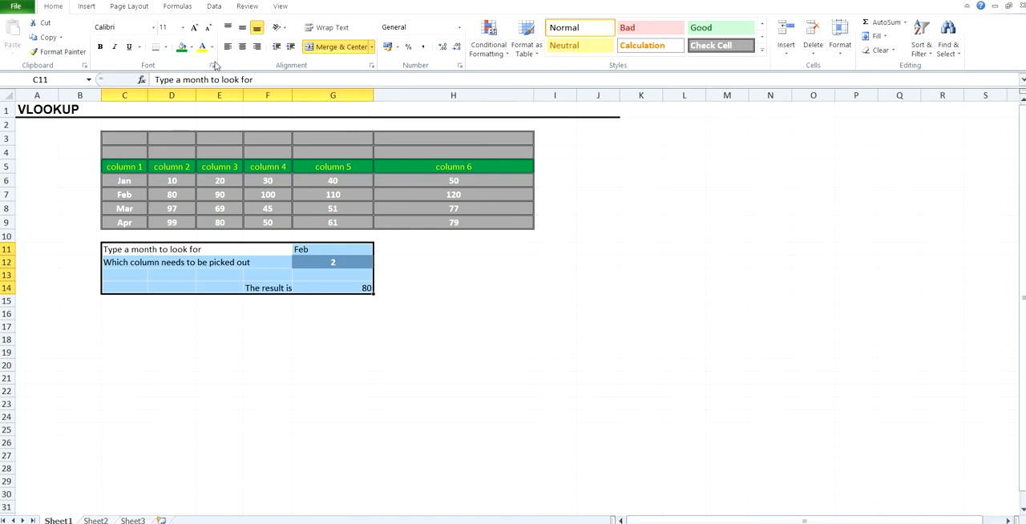
click(190, 49)
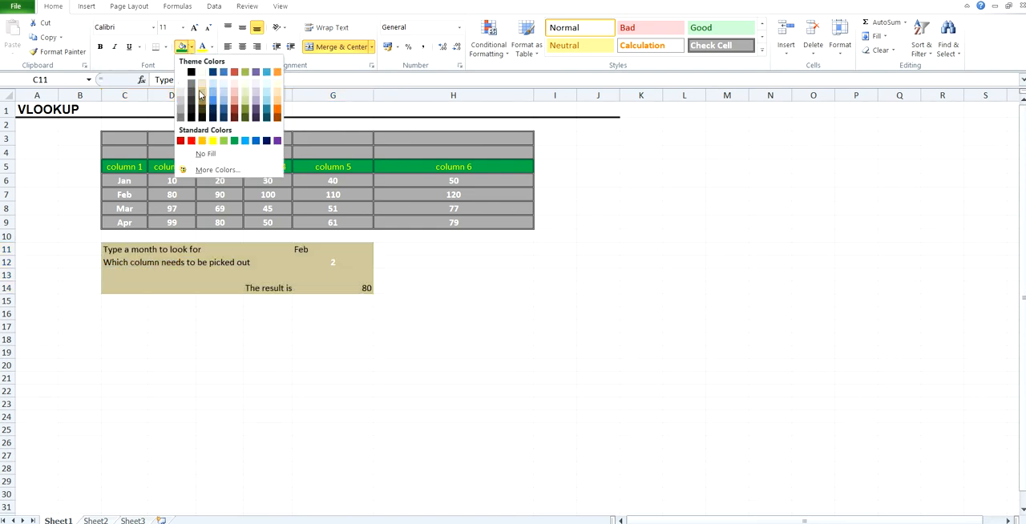
click(180, 98)
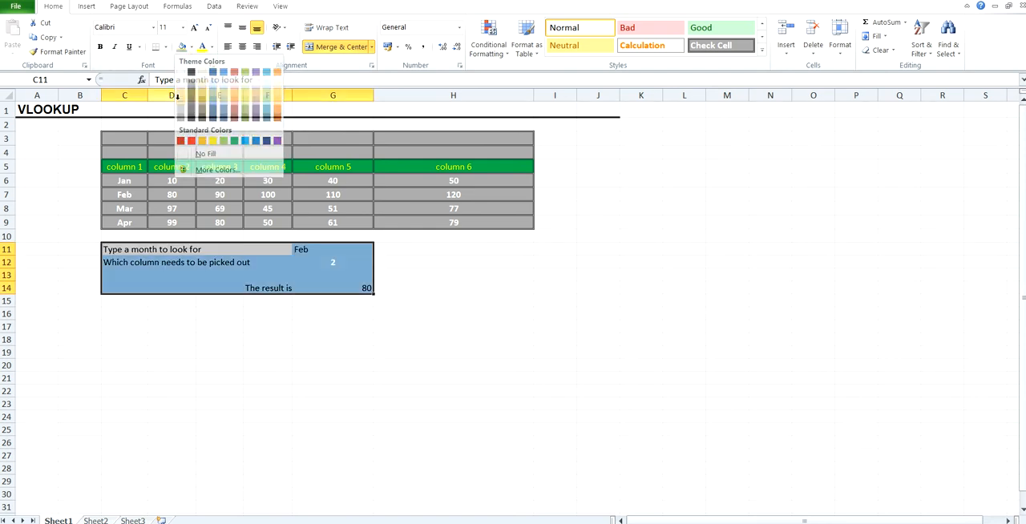